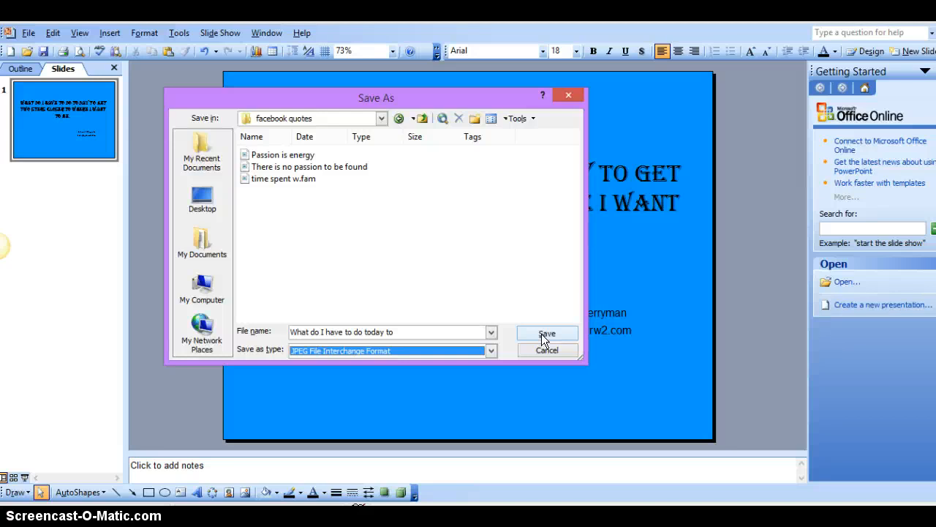
# Step: Export only the current slide as a JPEG named "What do I have to do today to" in the facebook quotes folder
pyautogui.click(543, 334)
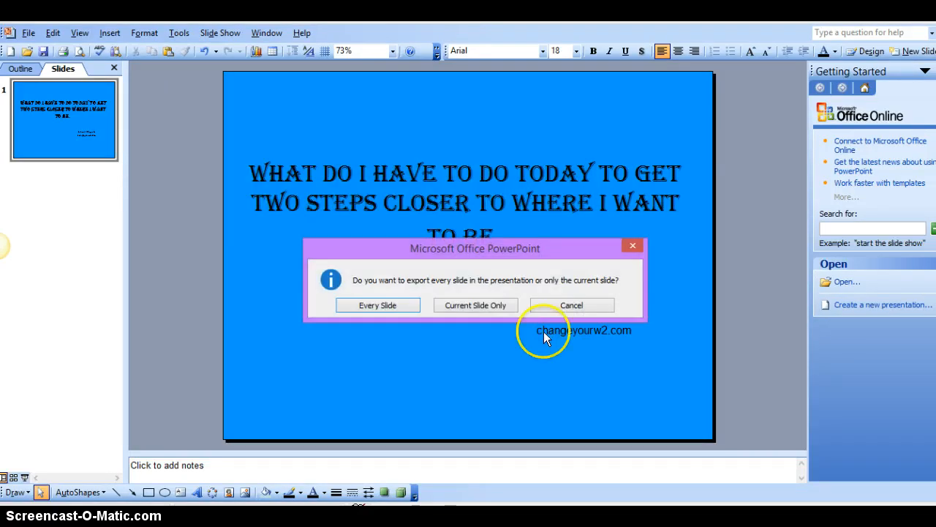
pyautogui.click(480, 305)
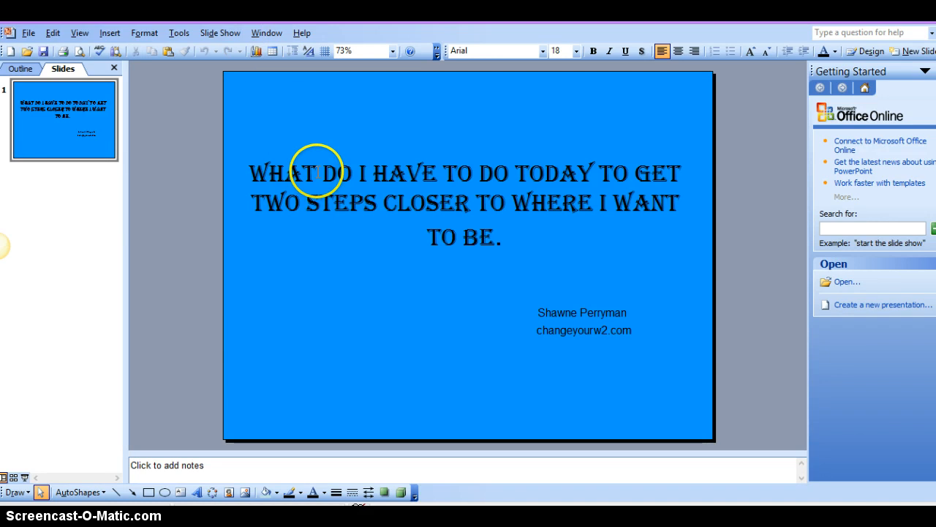
pyautogui.rightClick(342, 110)
pyautogui.click(311, 103)
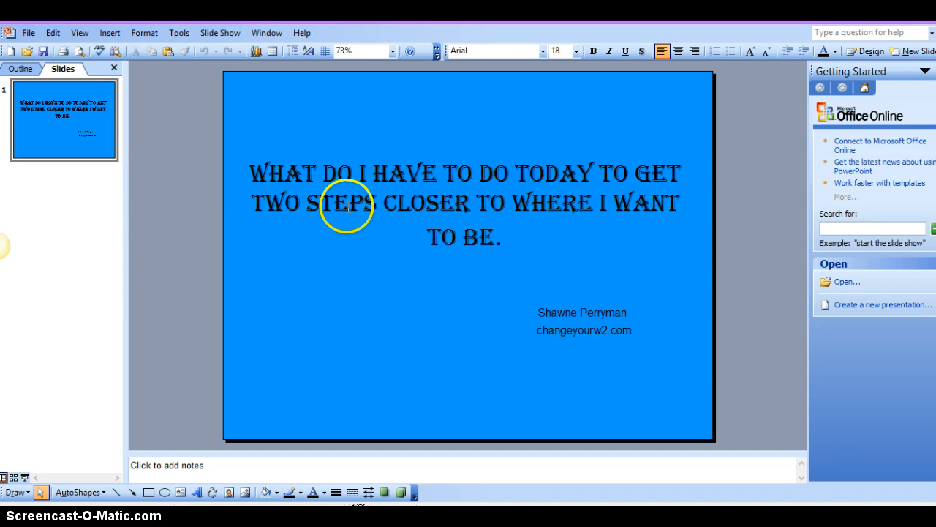
pyautogui.rightClick(297, 290)
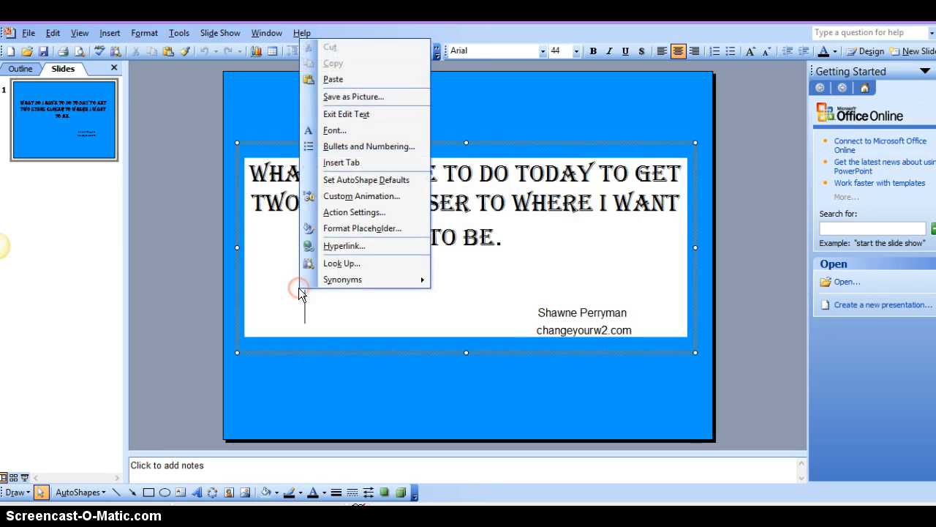
pyautogui.click(305, 351)
# Step: Open the fill effects for the slide background and look through the texture, pattern and picture options
pyautogui.rightClick(308, 374)
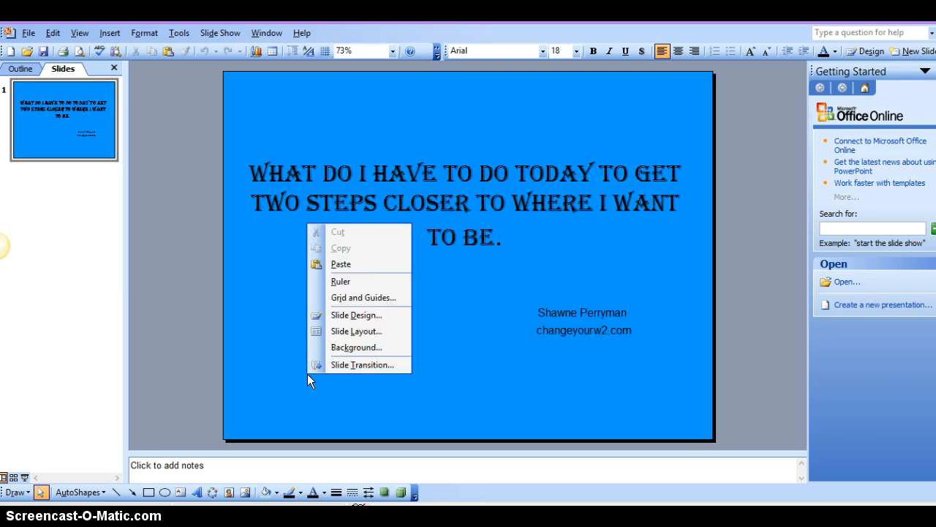
pyautogui.click(341, 348)
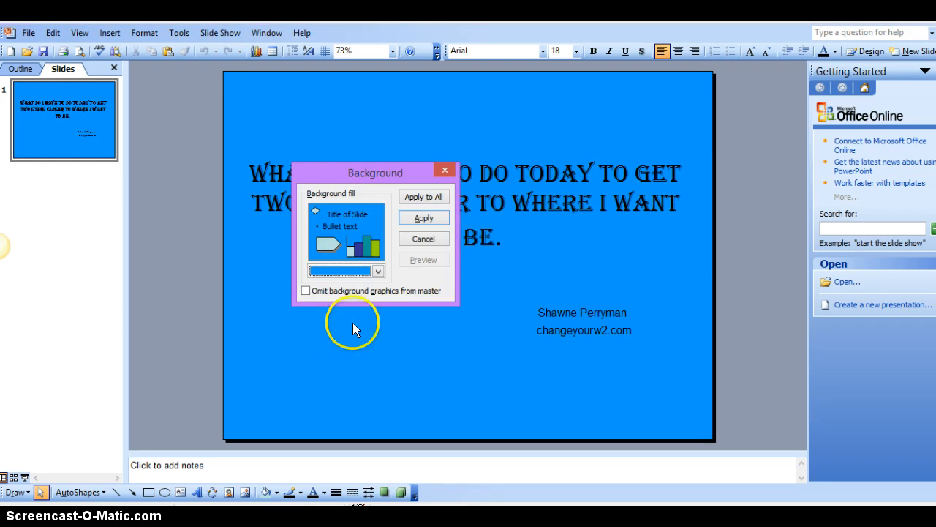
pyautogui.click(378, 271)
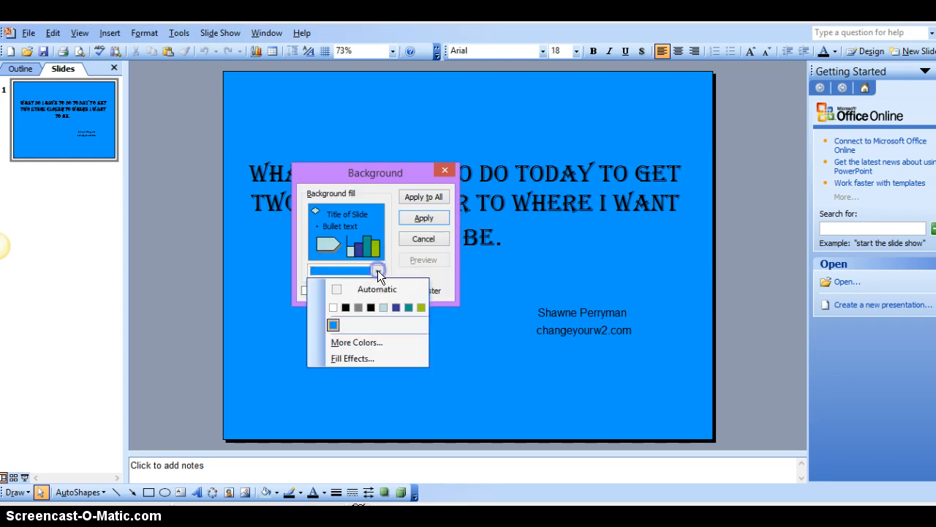
pyautogui.click(354, 359)
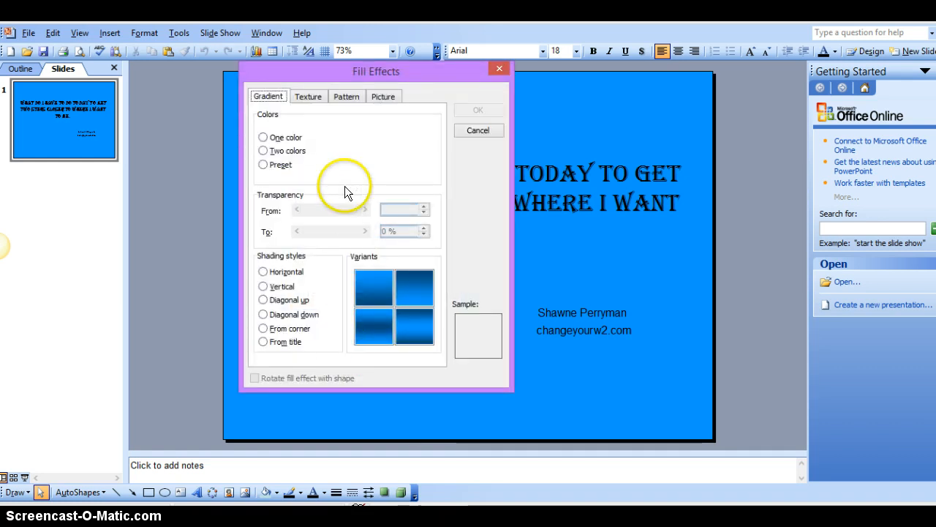
pyautogui.click(313, 96)
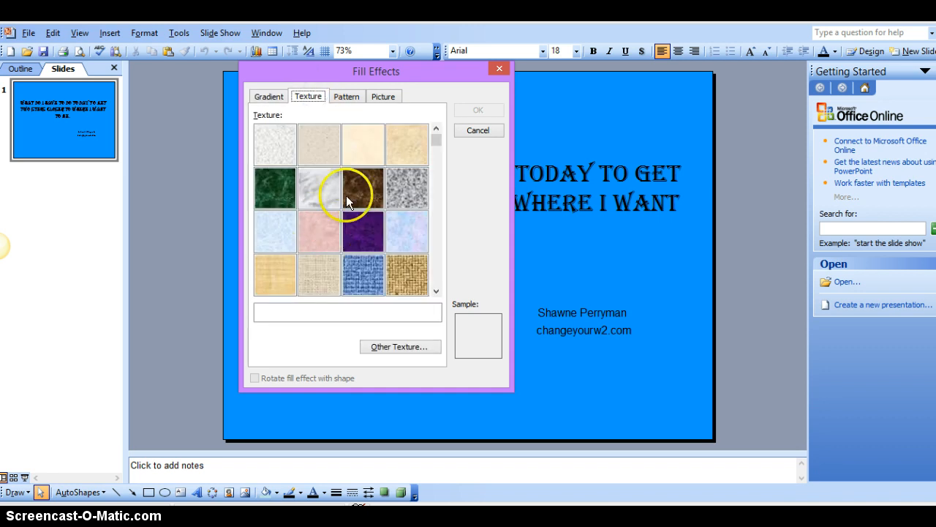
pyautogui.click(345, 96)
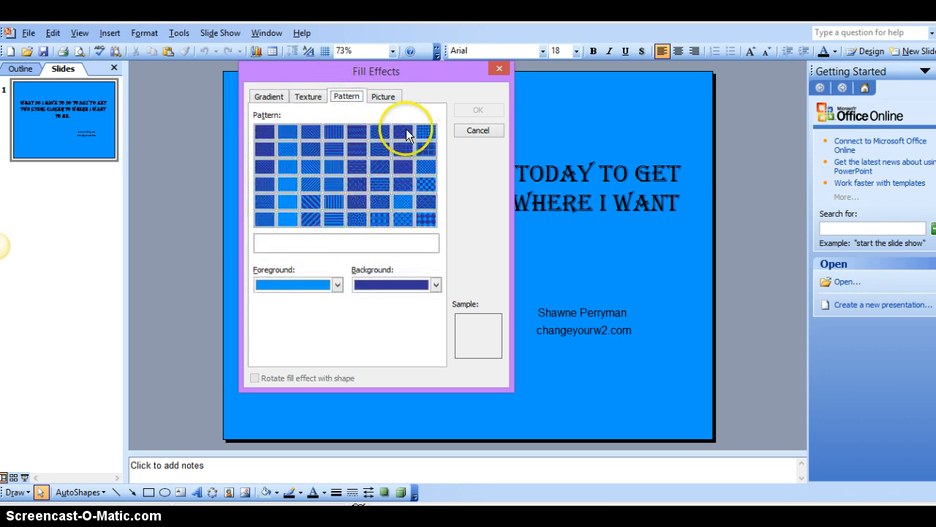
pyautogui.click(390, 96)
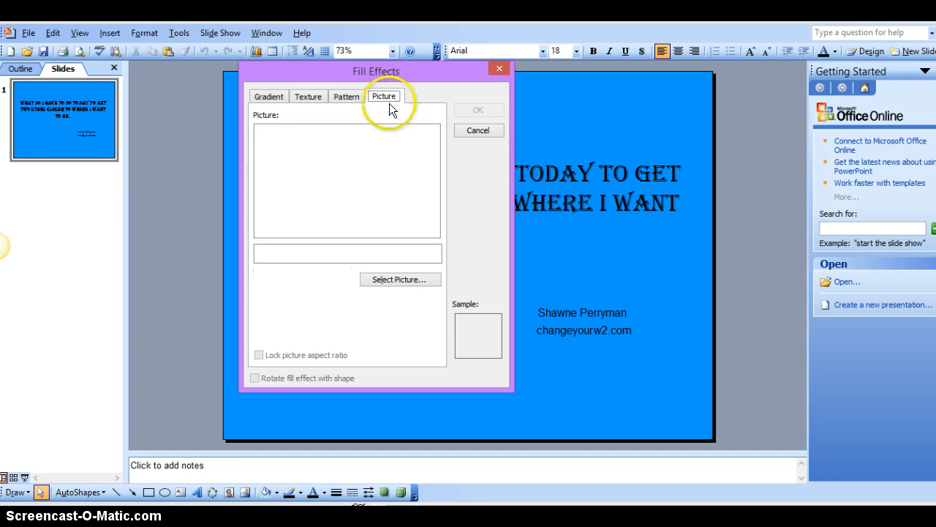
pyautogui.click(383, 281)
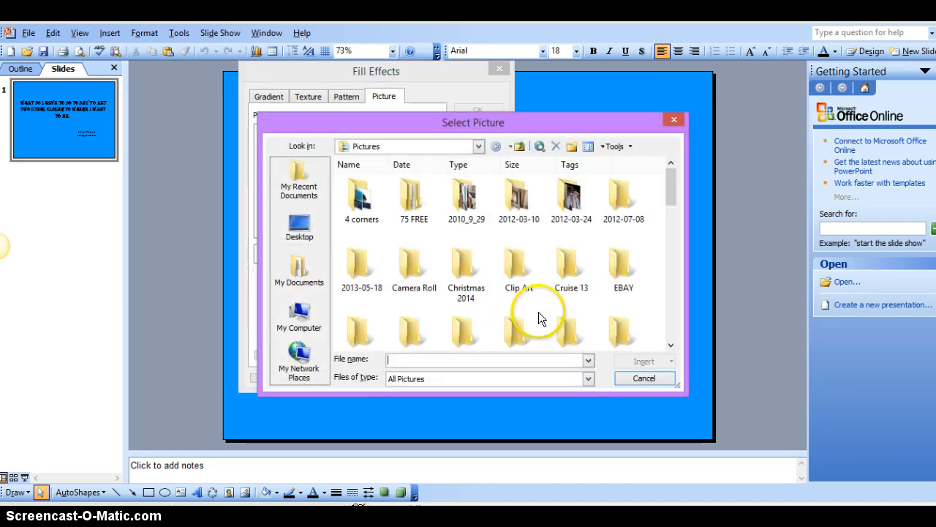
pyautogui.doubleClick(572, 272)
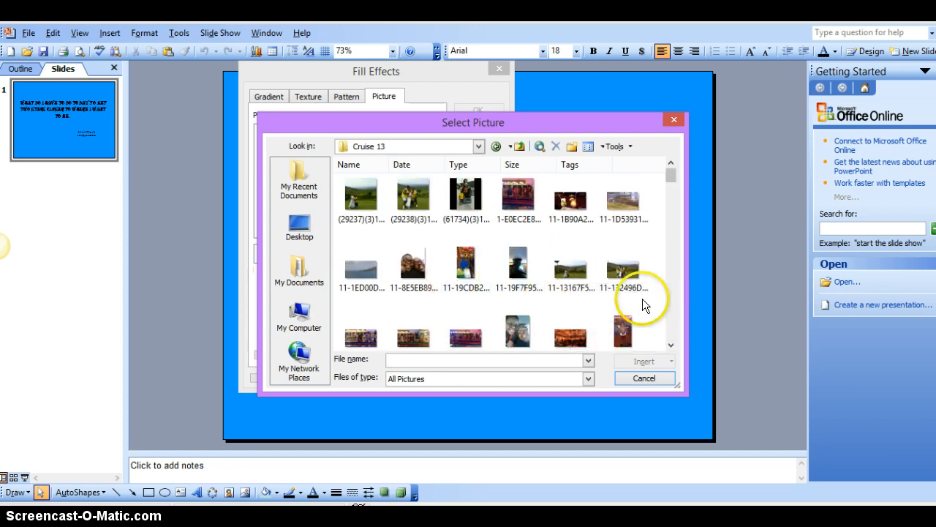
pyautogui.scroll(-1, 642, 298)
pyautogui.scroll(1, 376, 261)
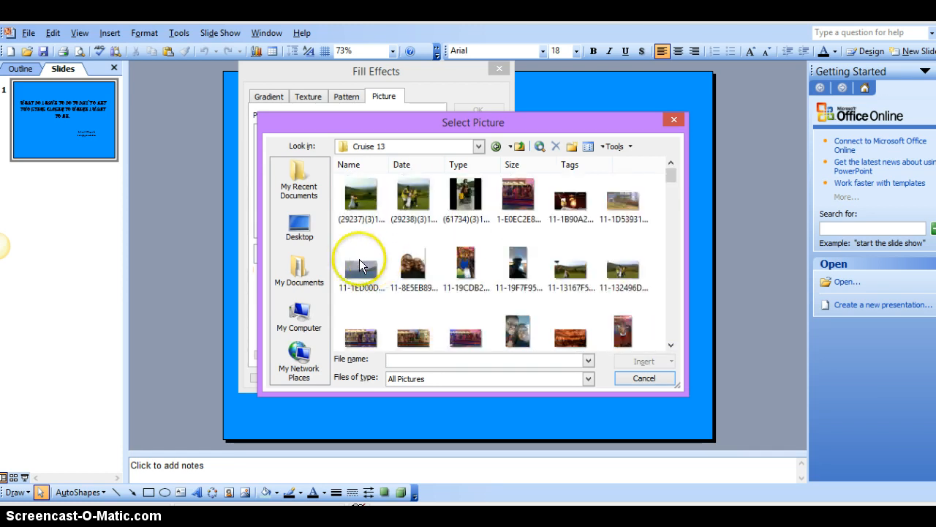
pyautogui.doubleClick(360, 267)
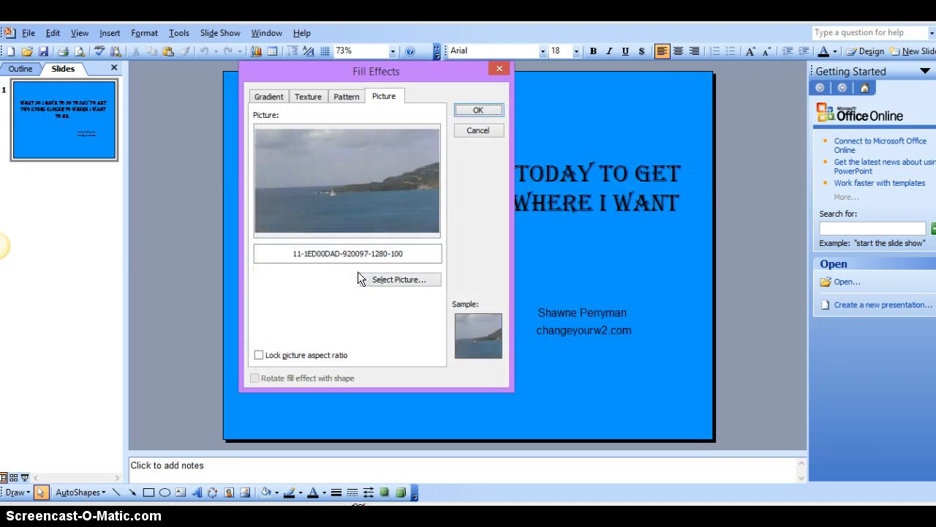
pyautogui.click(473, 111)
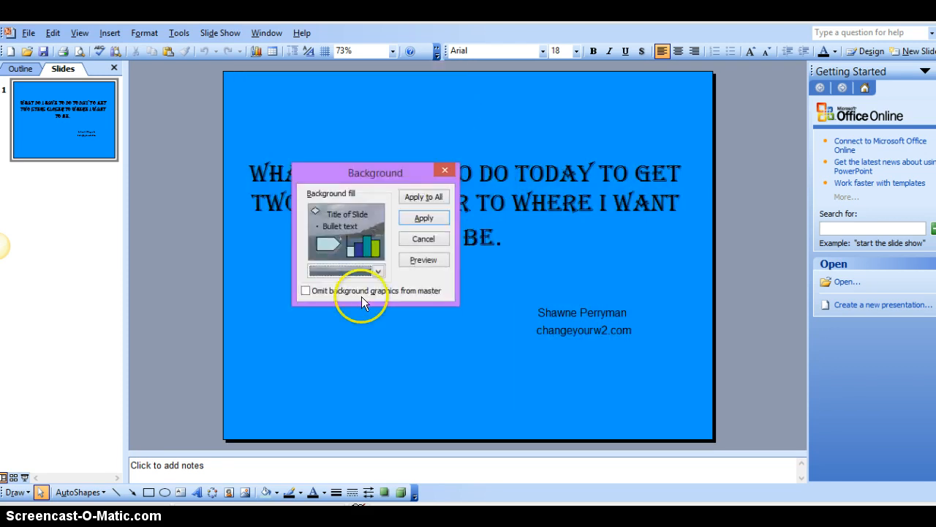
pyautogui.click(422, 218)
pyautogui.click(428, 303)
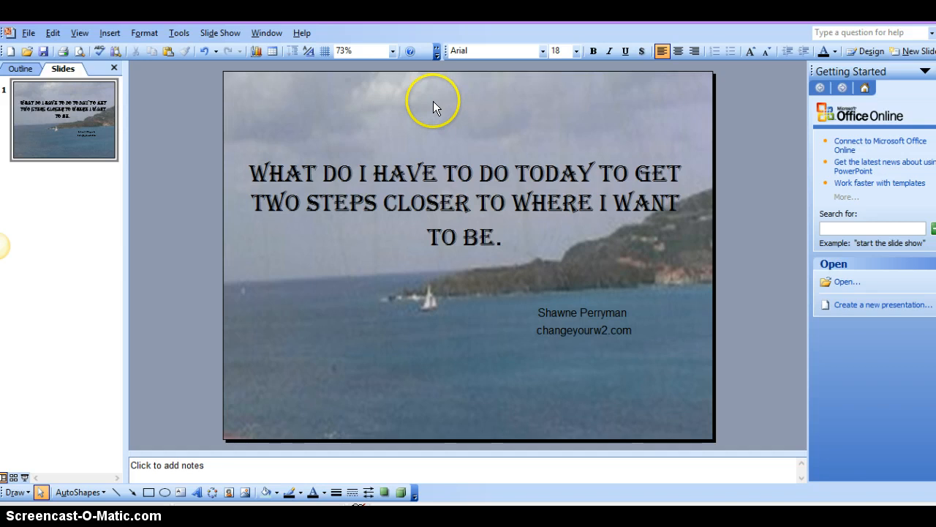
pyautogui.rightClick(291, 356)
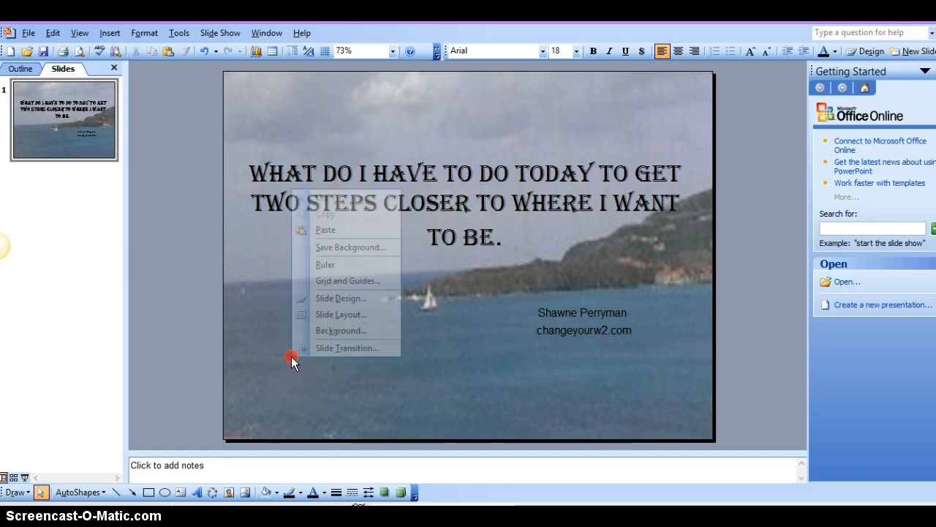
pyautogui.click(322, 330)
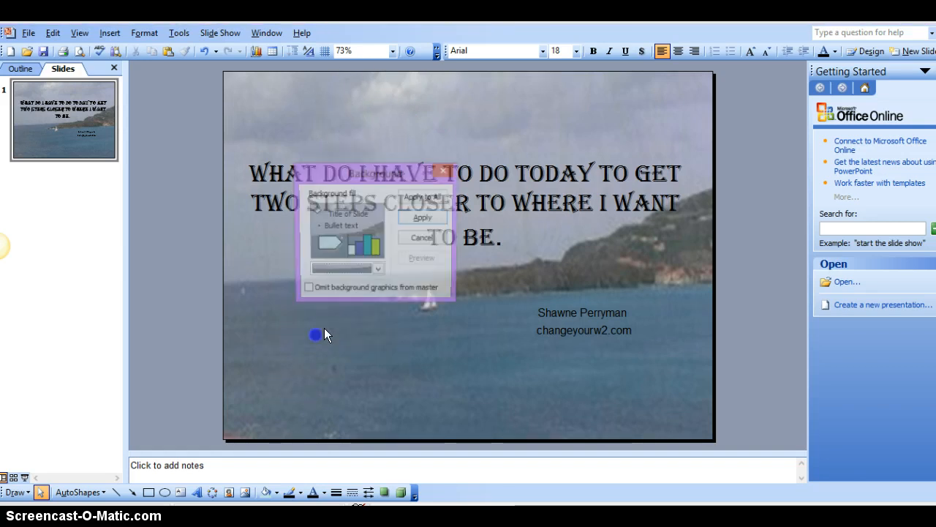
pyautogui.click(378, 270)
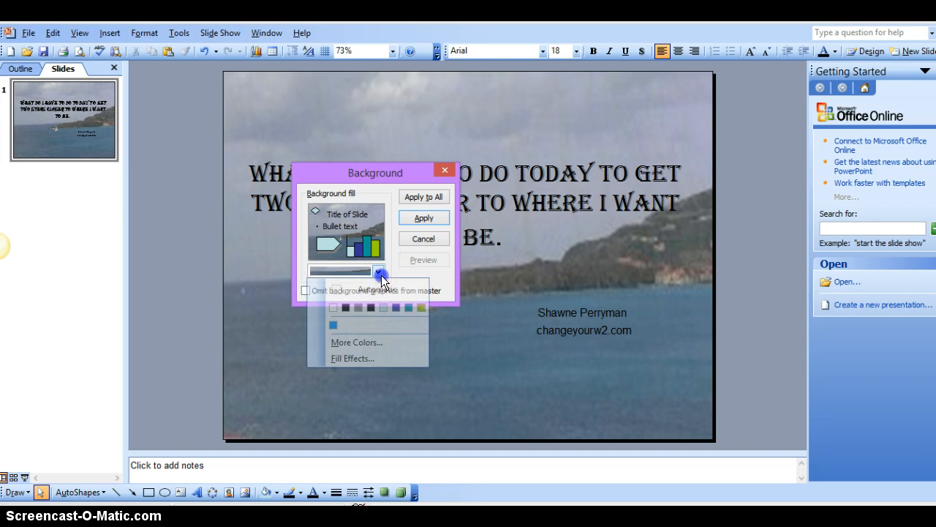
pyautogui.click(360, 358)
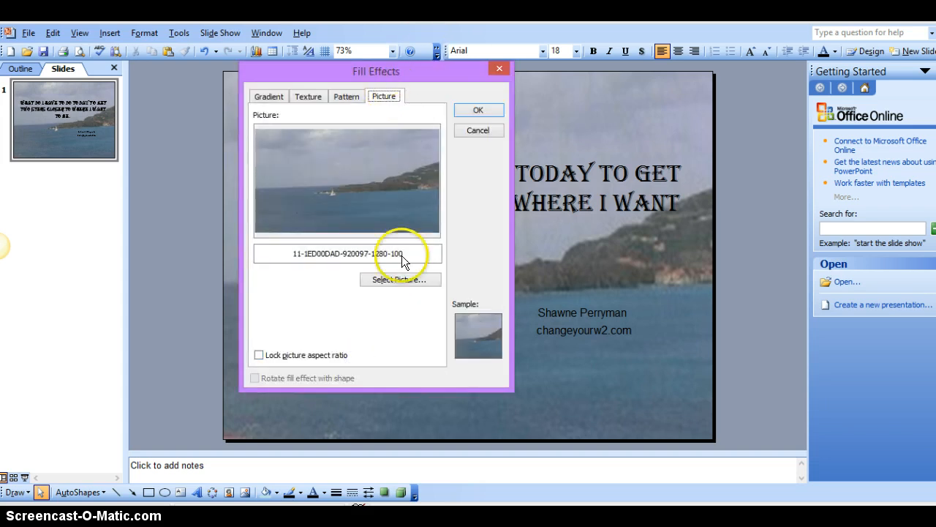
pyautogui.click(391, 282)
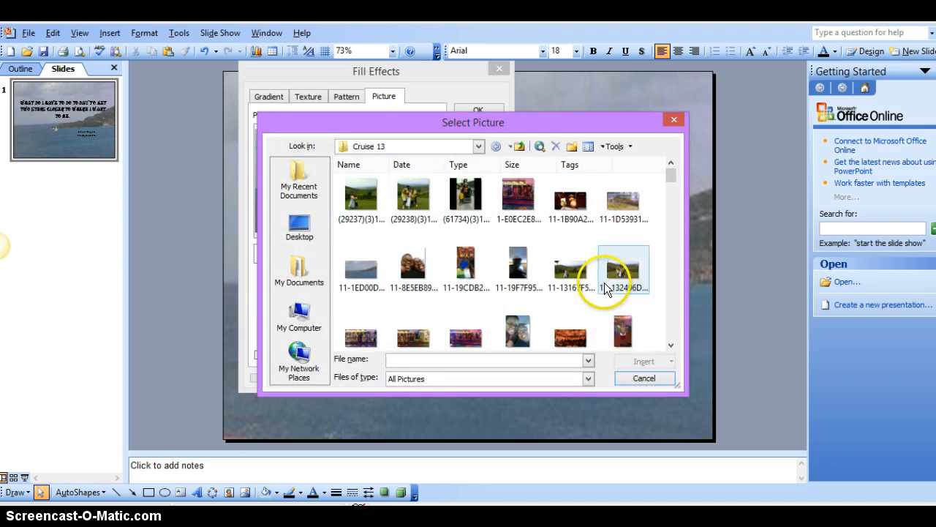
pyautogui.click(621, 271)
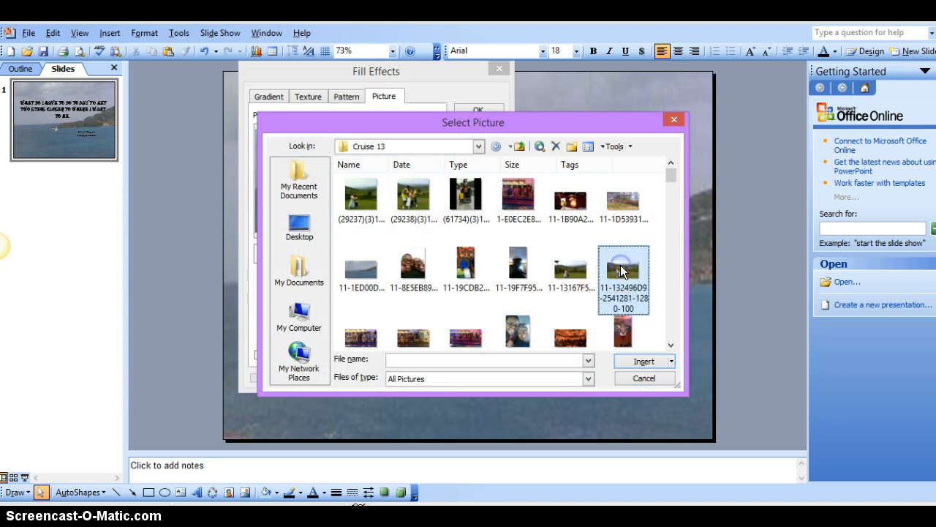
pyautogui.click(636, 358)
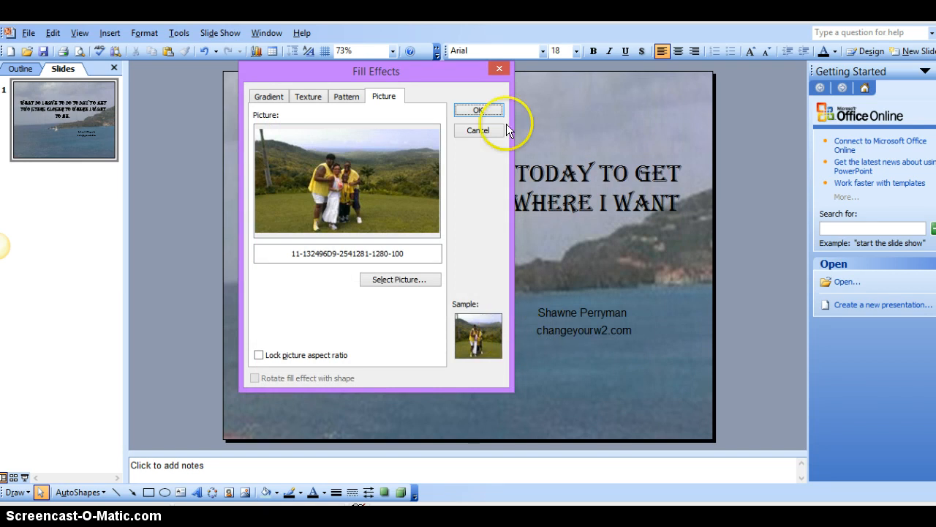
pyautogui.click(476, 109)
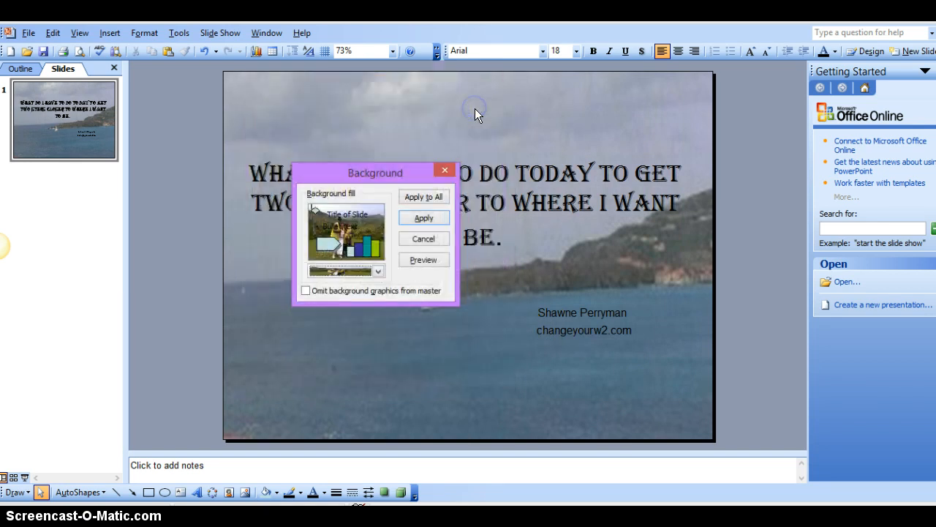
pyautogui.click(423, 218)
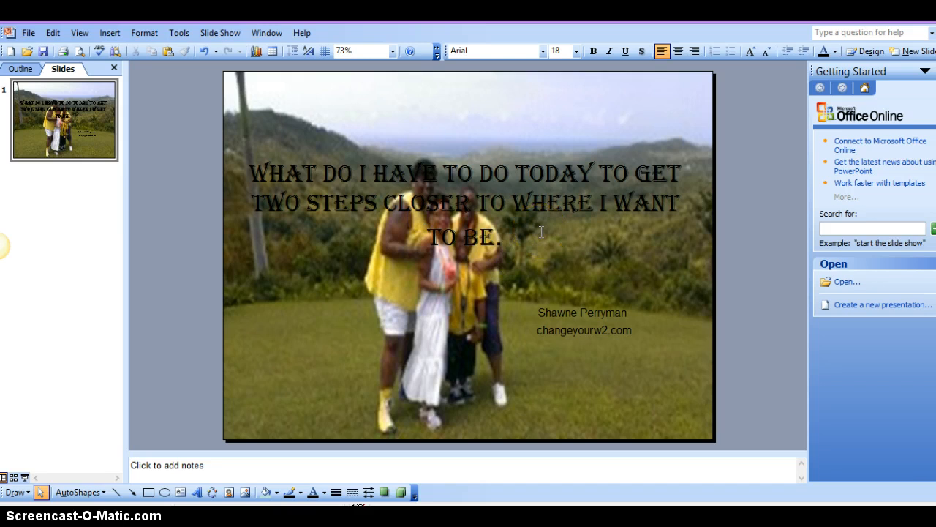
# Step: Move the quote's text box to the top of the slide and make it narrower and shorter so all three lines fit above the people
pyautogui.click(544, 205)
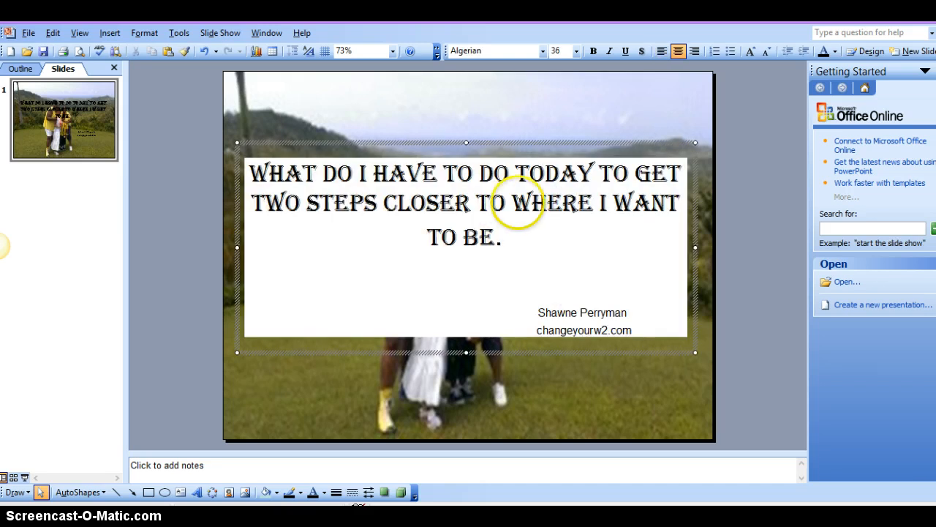
pyautogui.click(494, 141)
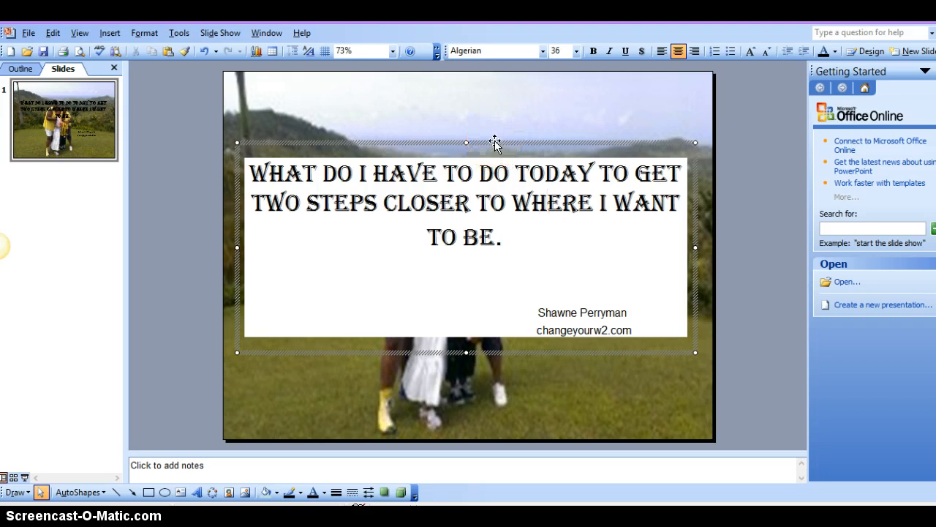
pyautogui.moveTo(495, 141); pyautogui.dragTo(492, 80)
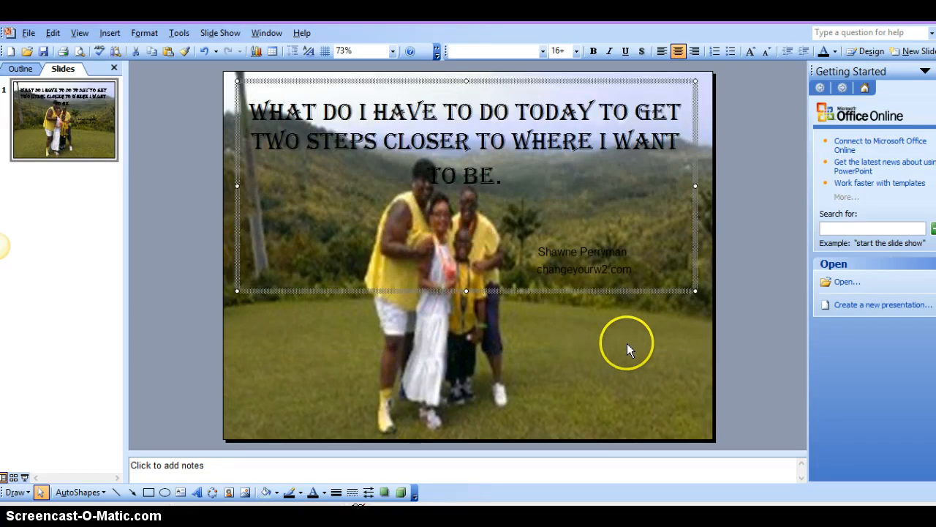
pyautogui.moveTo(694, 289); pyautogui.dragTo(597, 185)
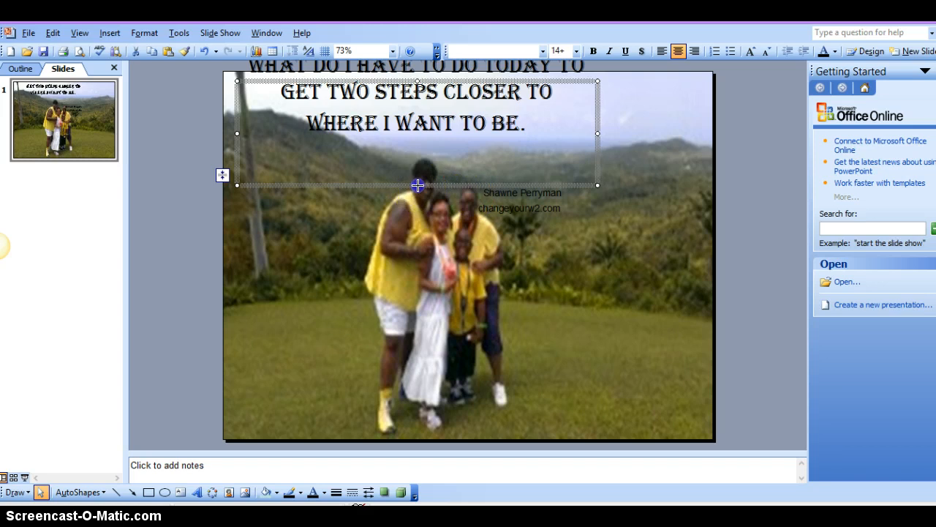
pyautogui.moveTo(418, 185); pyautogui.dragTo(417, 224)
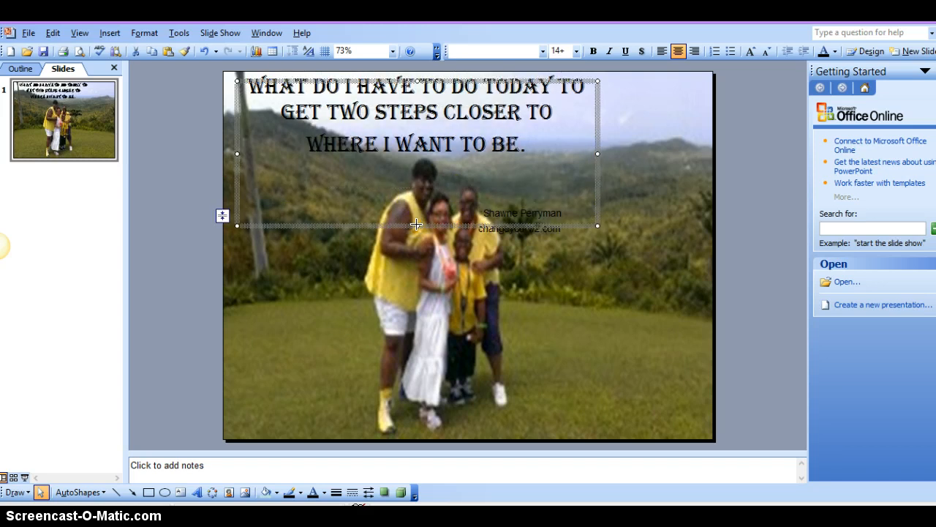
pyautogui.click(432, 308)
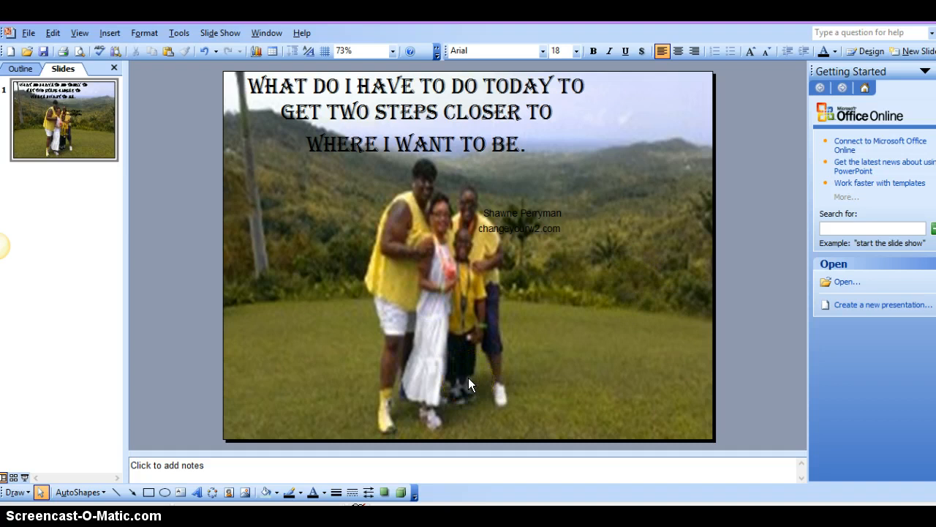
# Step: Open the signature lines below the quote for editing
pyautogui.click(523, 229)
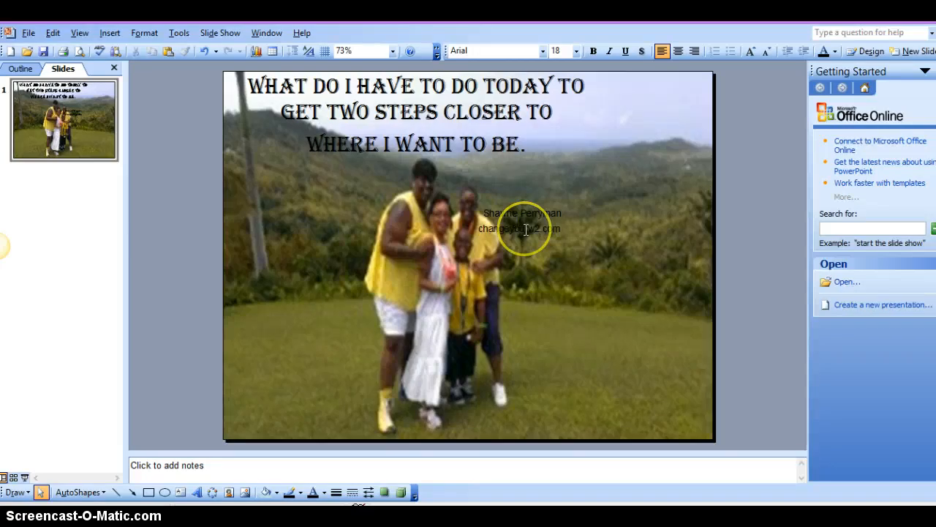